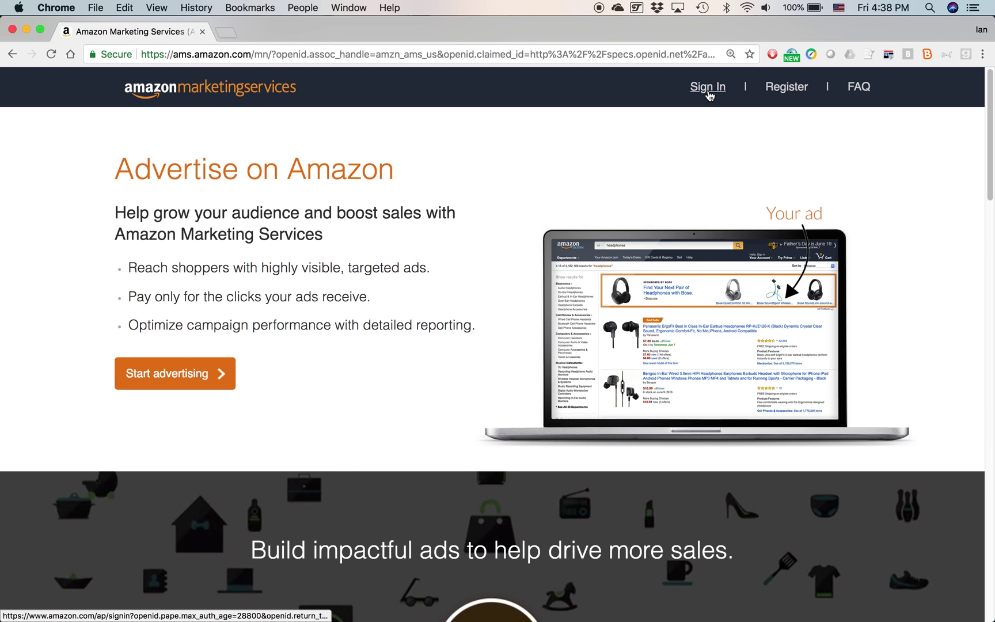
- Sign in with the saved account details to load the Advertising Campaigns dashboard
left_click(708, 87)
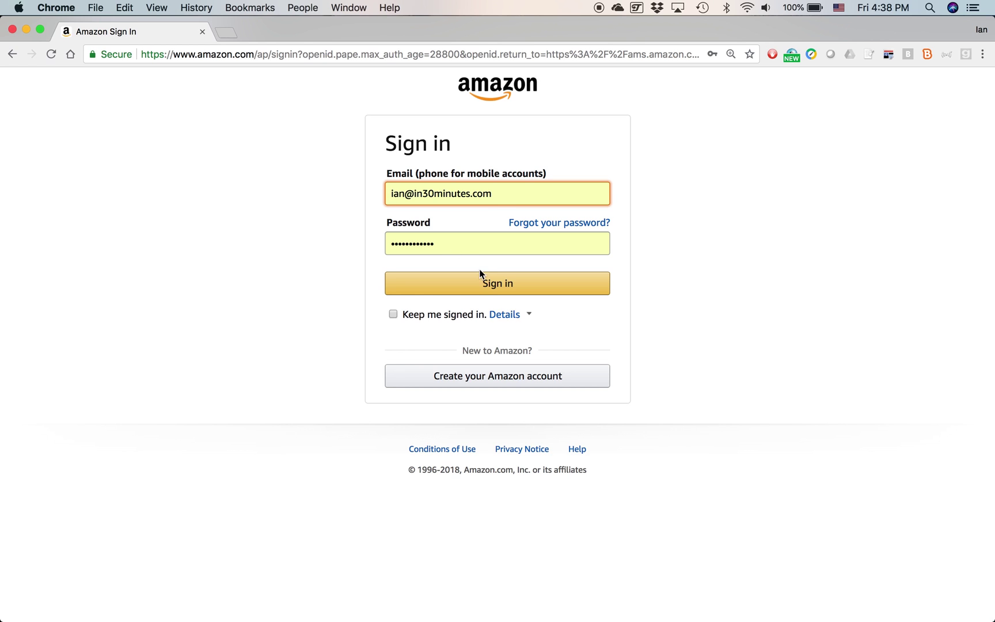
left_click(496, 287)
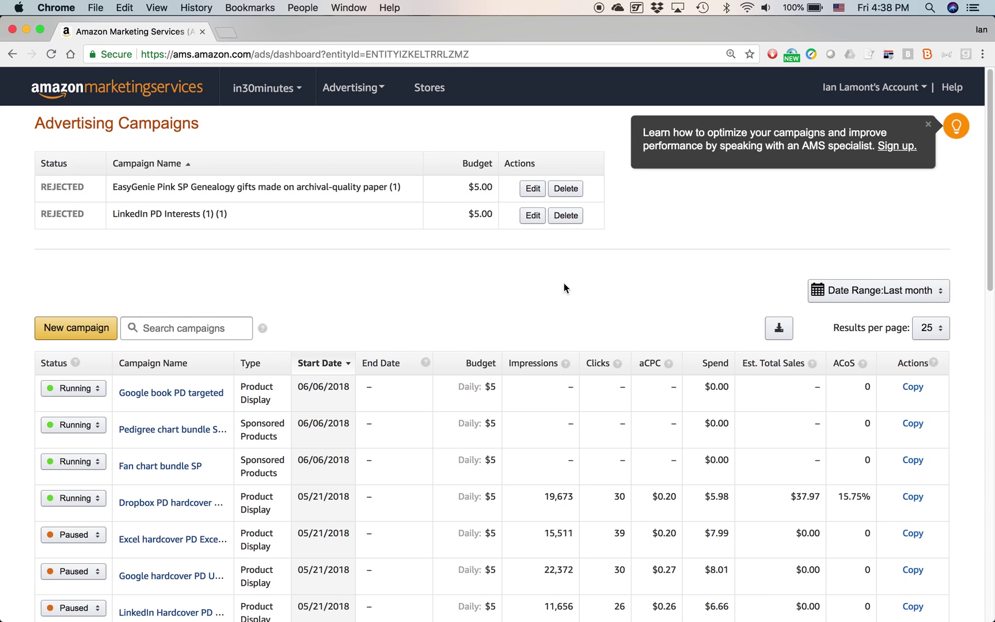
- Dismiss the specialist tip, then look over the in30minutes account menu and the Advertising menu
left_click(928, 126)
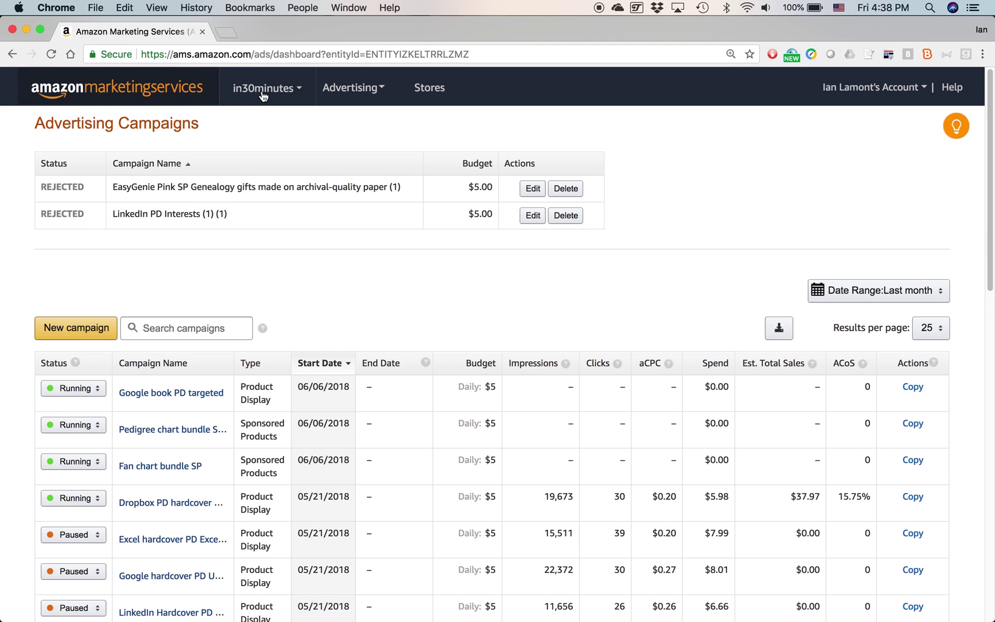
left_click(282, 89)
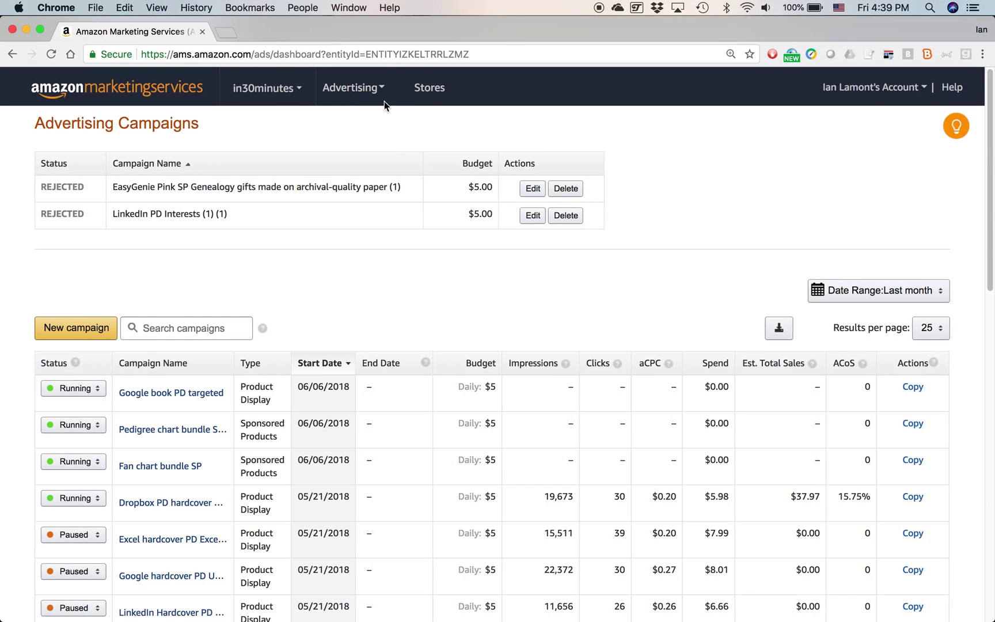
mouse_move(390, 93)
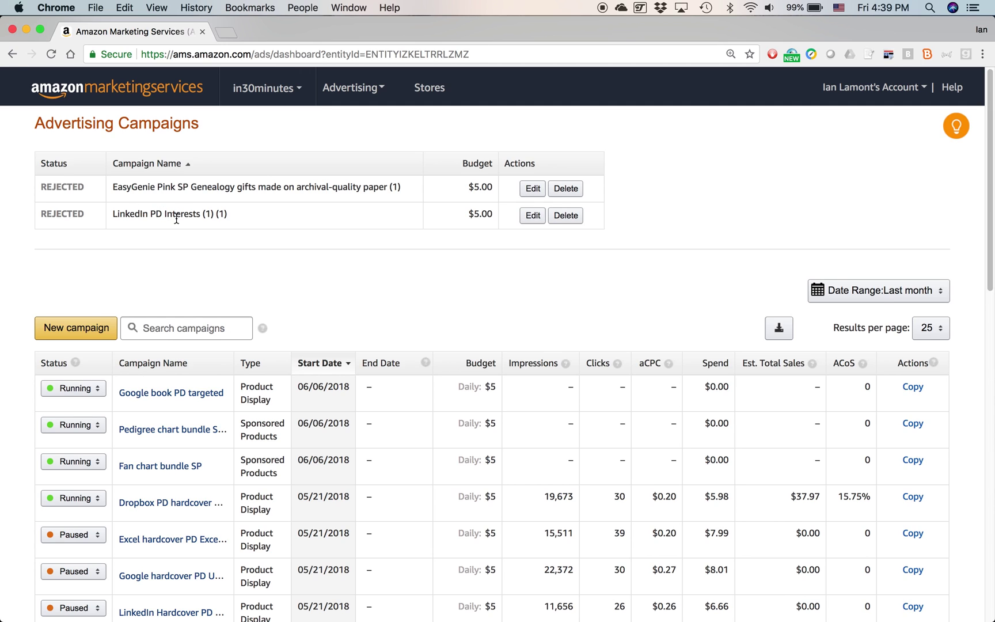
double_click(58, 185)
left_click(457, 296)
- Filter the campaigns table to names containing PD using the Search campaigns box
scroll(458, 289, "down", 1)
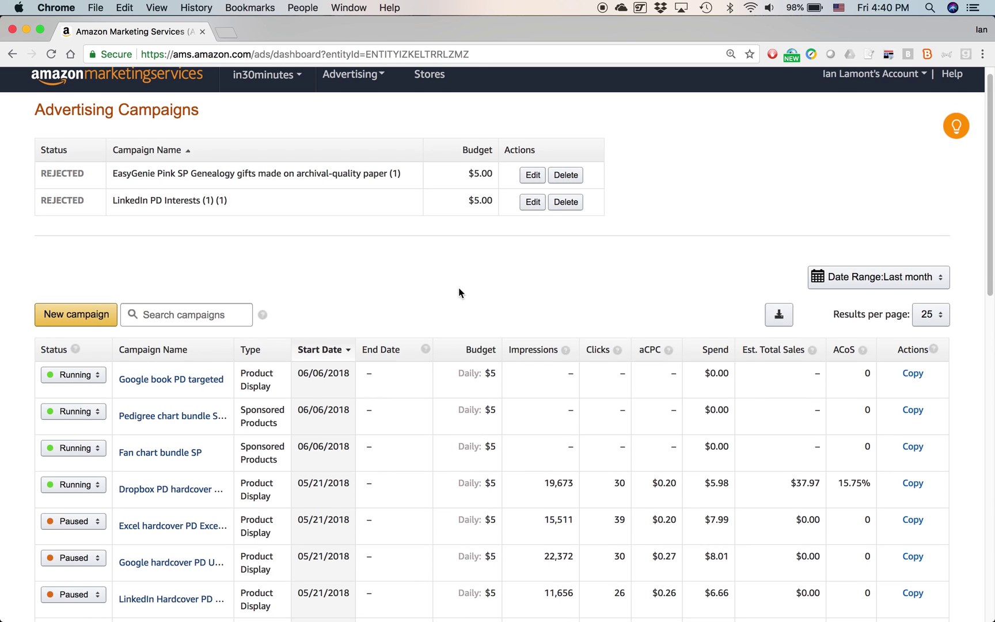
scroll(458, 288, "down", 3)
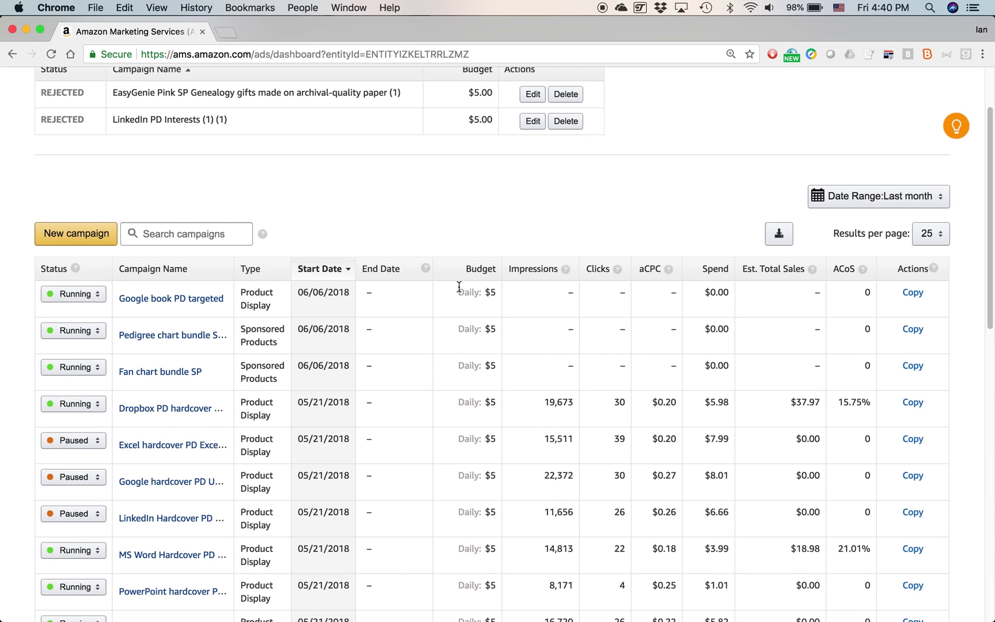
scroll(455, 227, "down", 2)
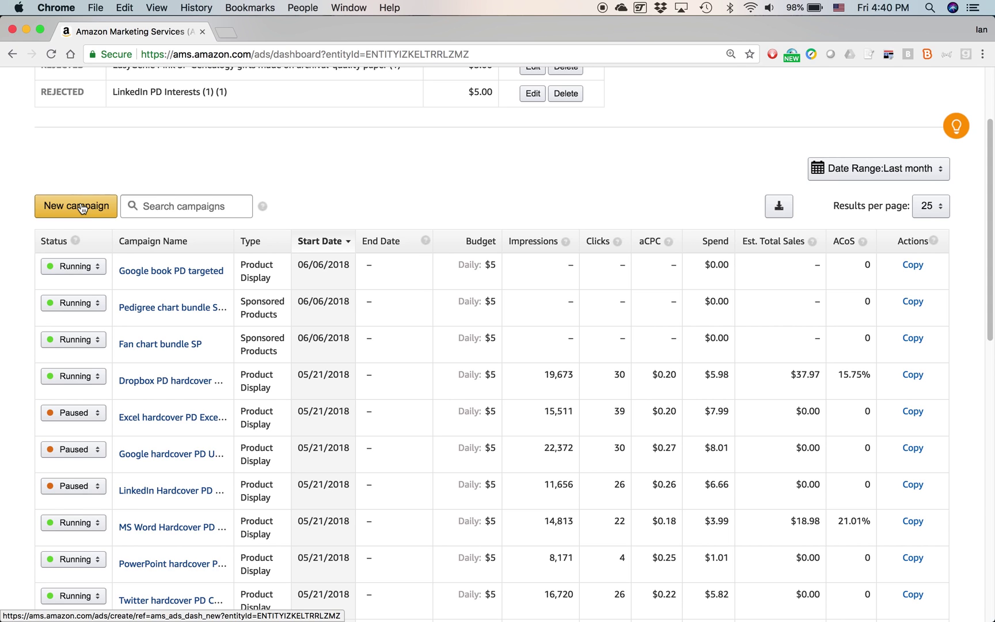
left_click(157, 208)
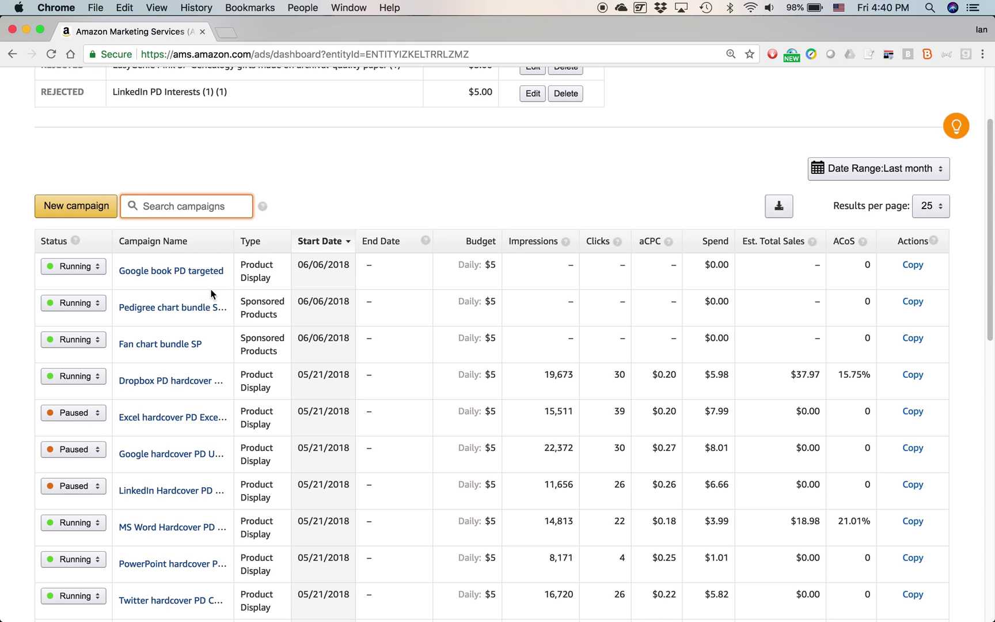
type("PD")
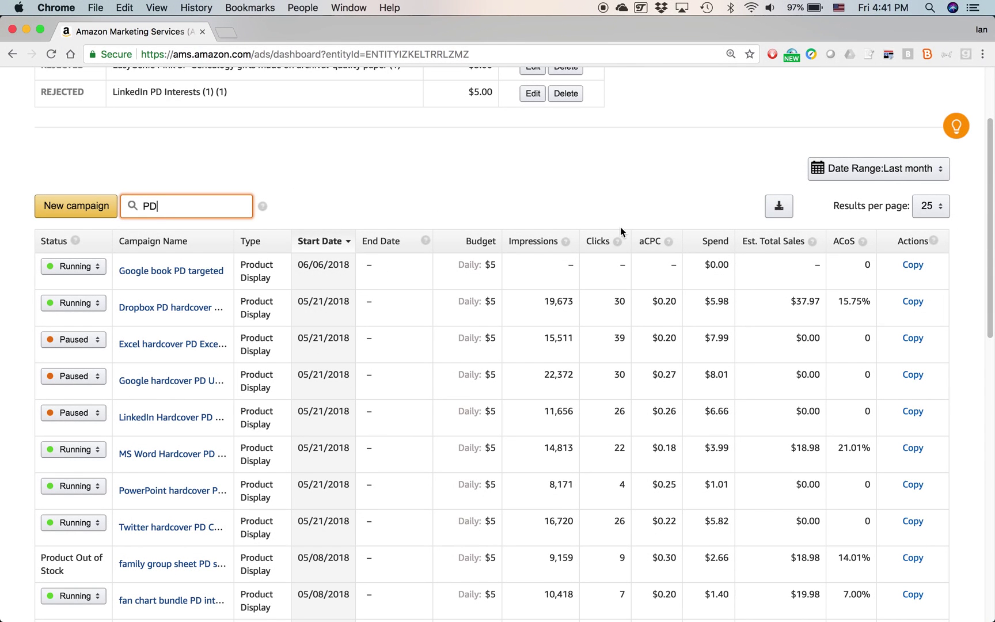
- Read the Clicks column explanation and switch the reporting period to Lifetime
left_click(616, 242)
left_click(695, 229)
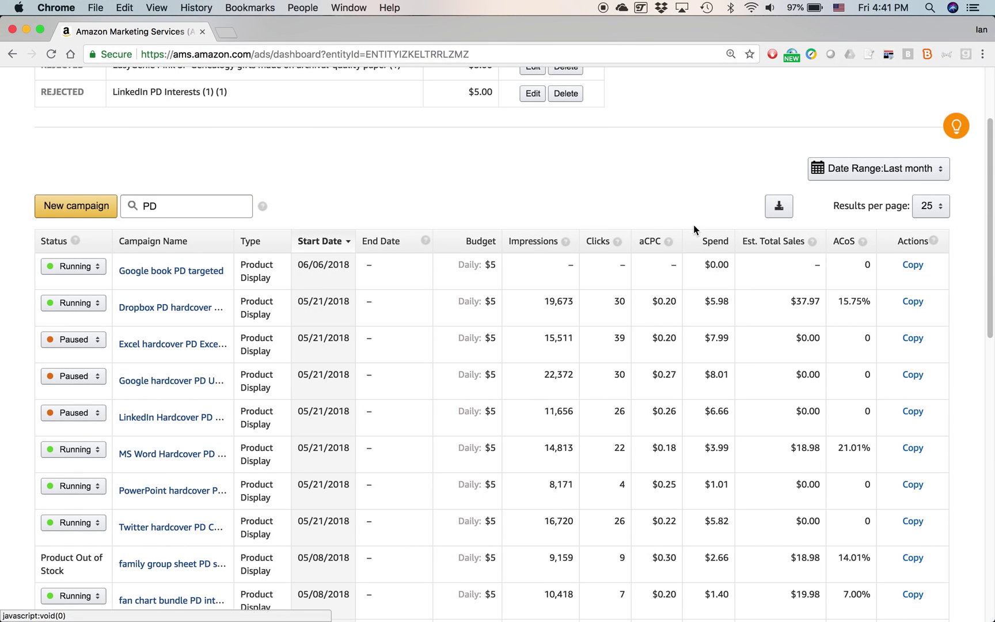
left_click(936, 180)
left_click(829, 286)
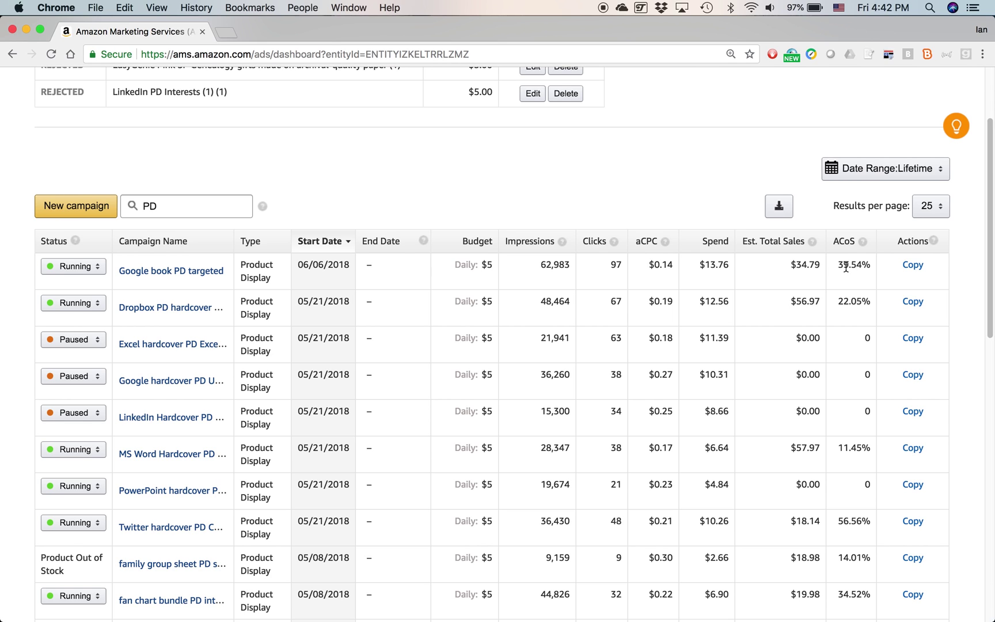
- Check the ACoS explanation and change the date range to Month to date
left_click(862, 241)
left_click(940, 170)
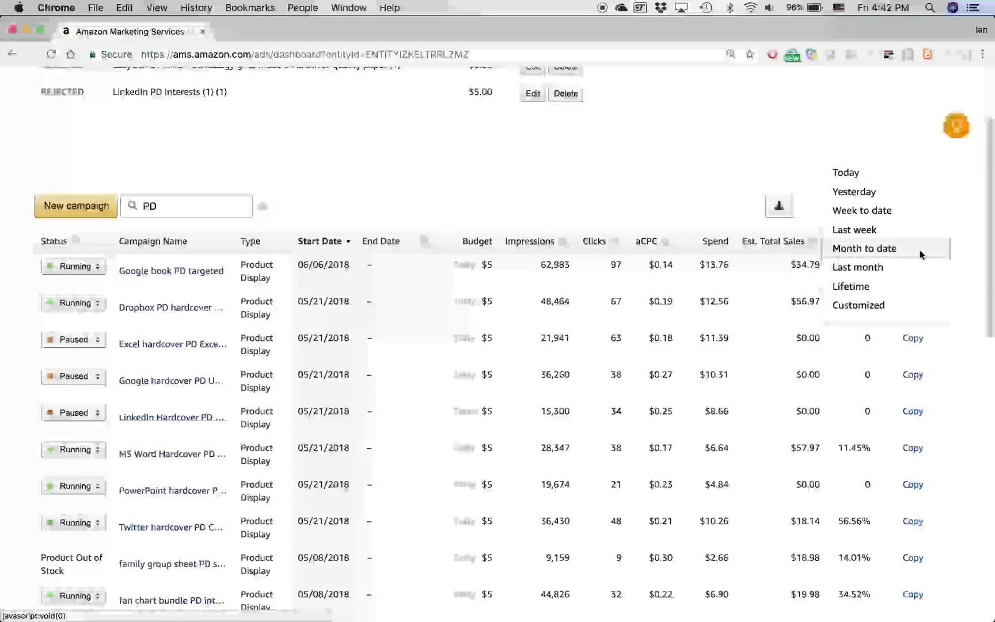
left_click(920, 252)
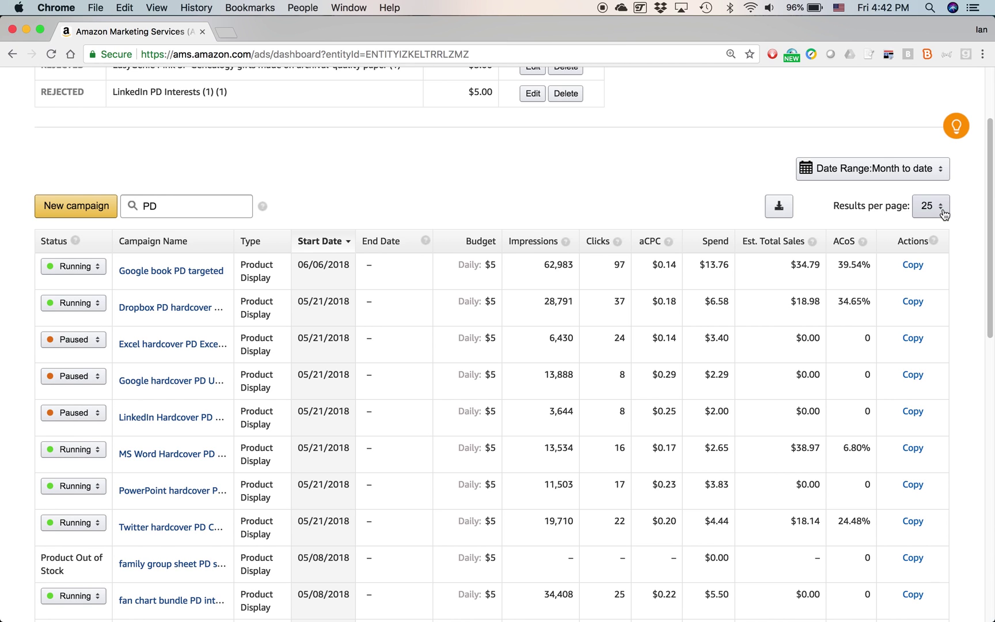
- Set Results per page from 25 to All and scroll through the full PD list
left_click(944, 214)
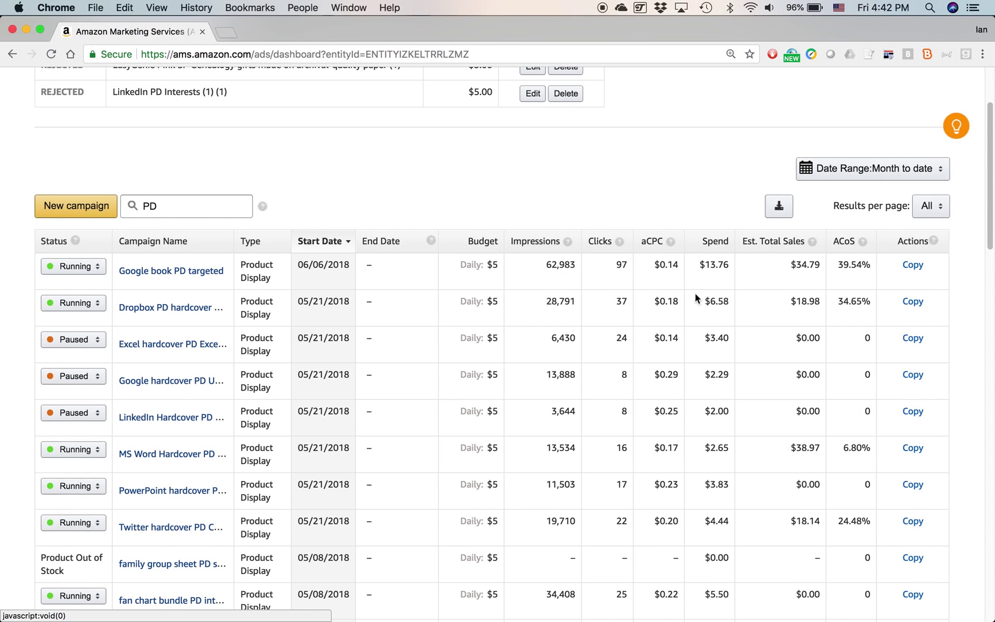
scroll(730, 262, "down", 14)
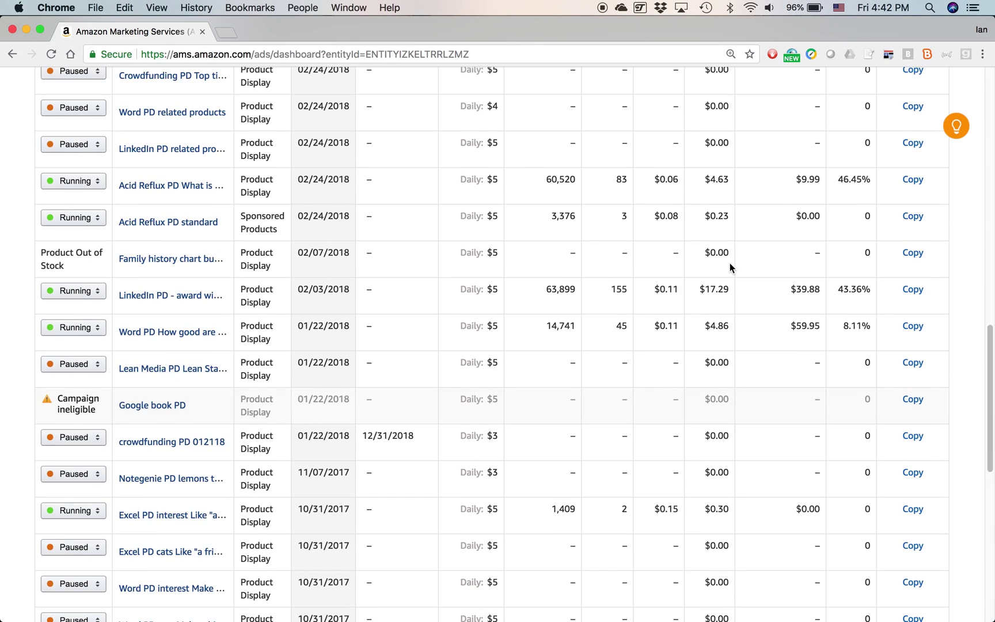
scroll(730, 262, "down", 10)
scroll(730, 263, "up", 20)
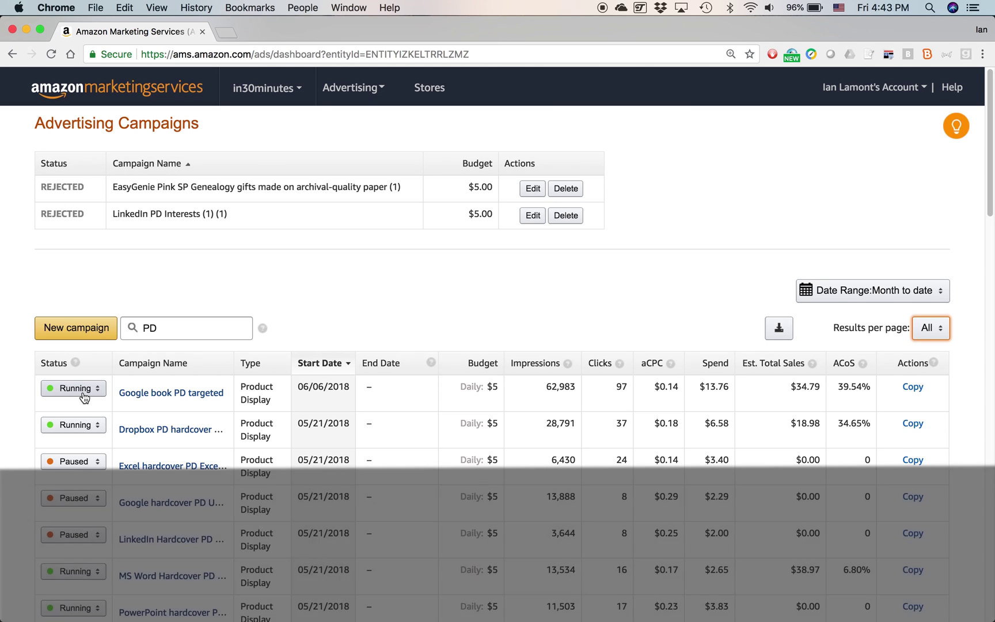
scroll(80, 462, "down", 5)
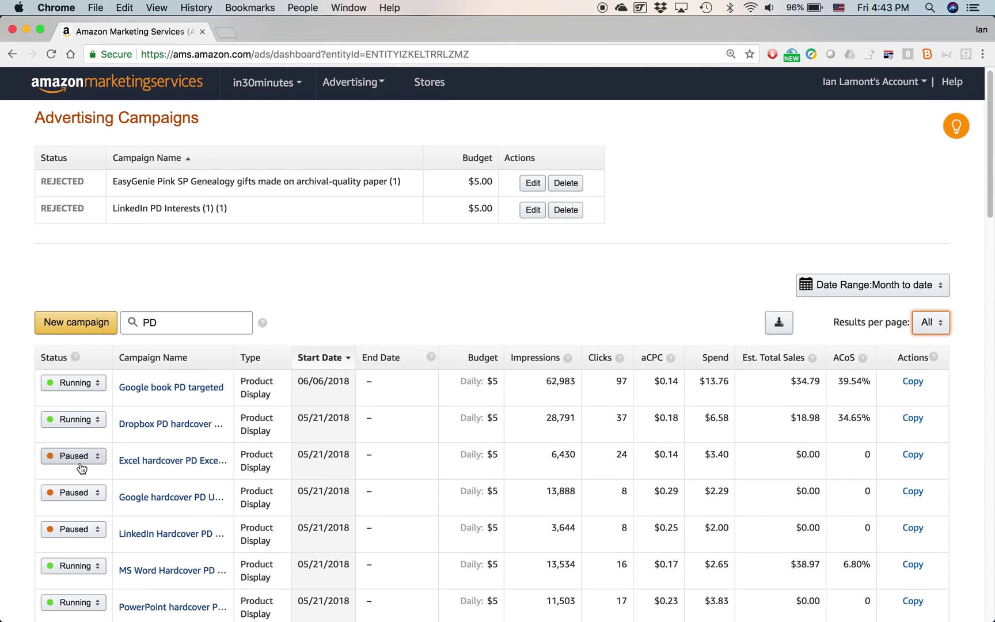
scroll(67, 412, "down", 5)
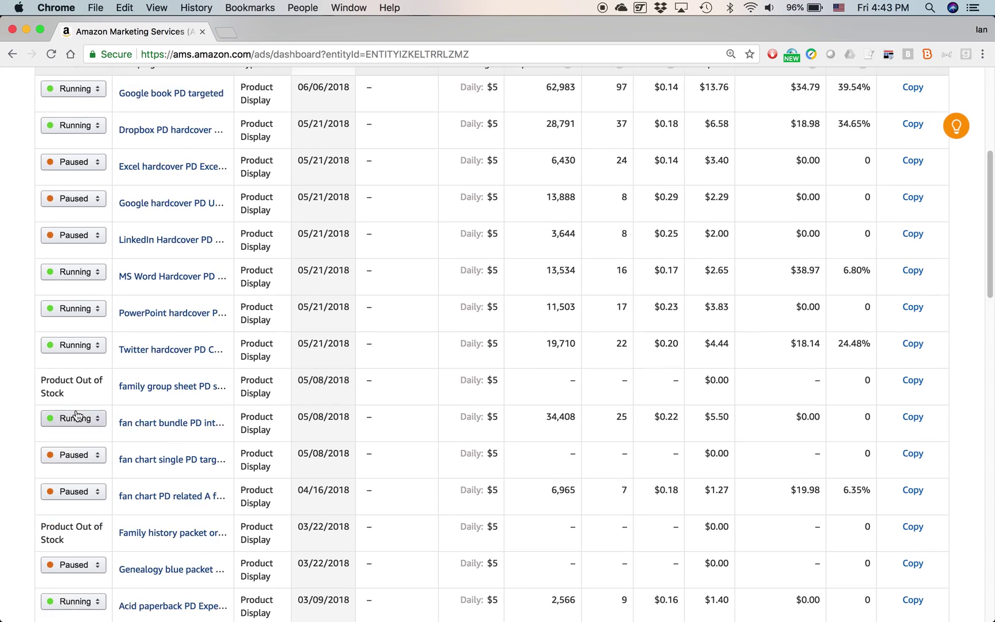
scroll(77, 420, "down", 4)
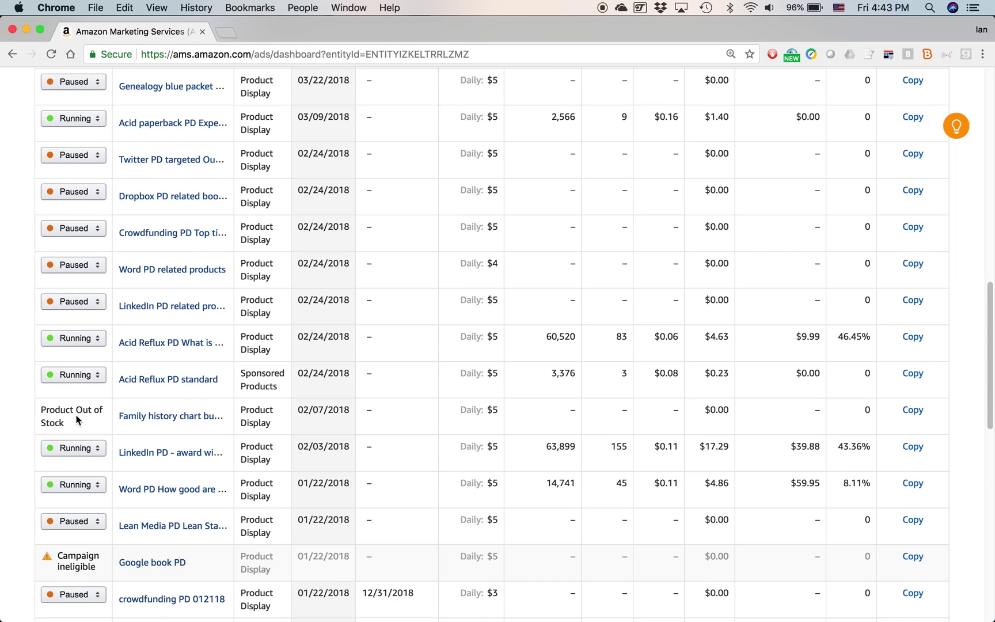
scroll(78, 421, "down", 1)
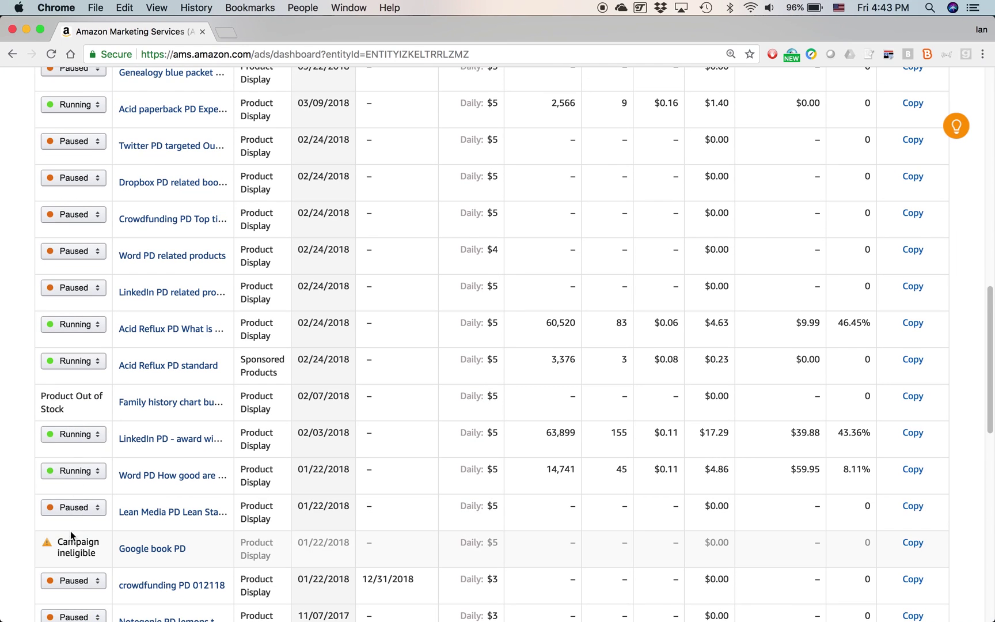
mouse_move(74, 551)
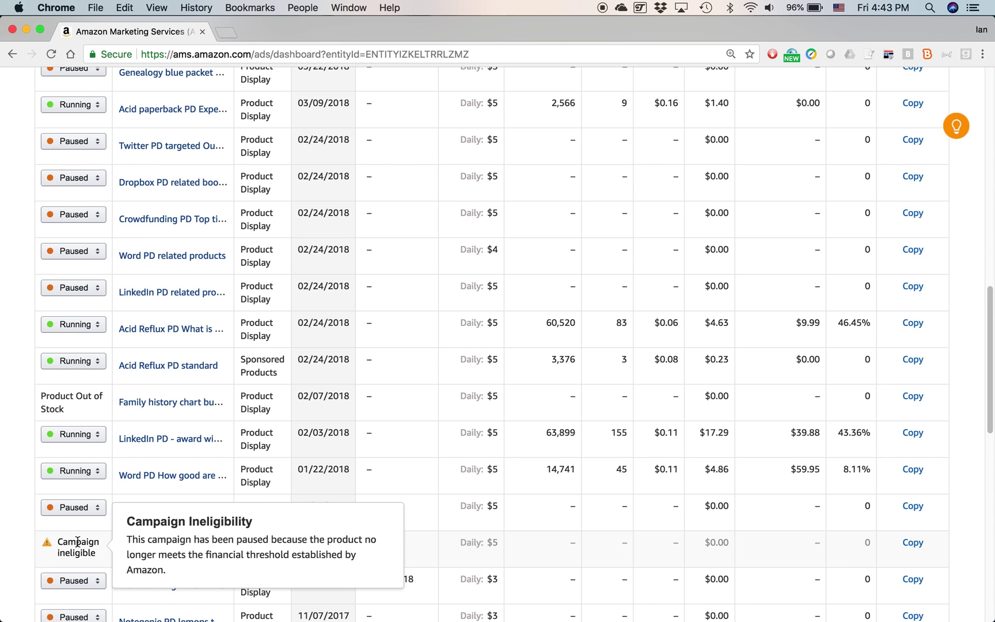
scroll(77, 538, "up", 13)
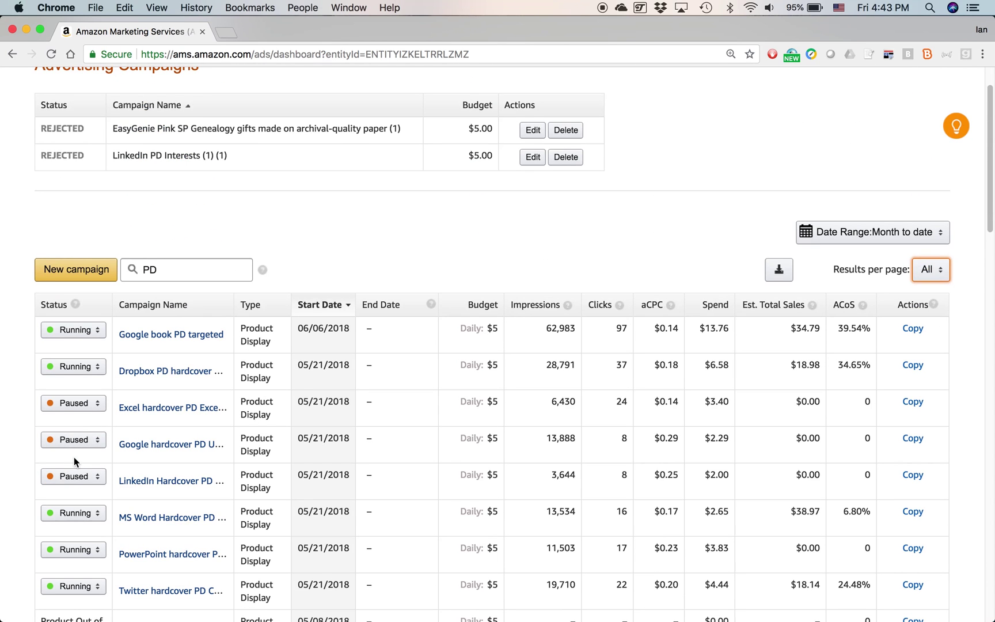
left_click(101, 336)
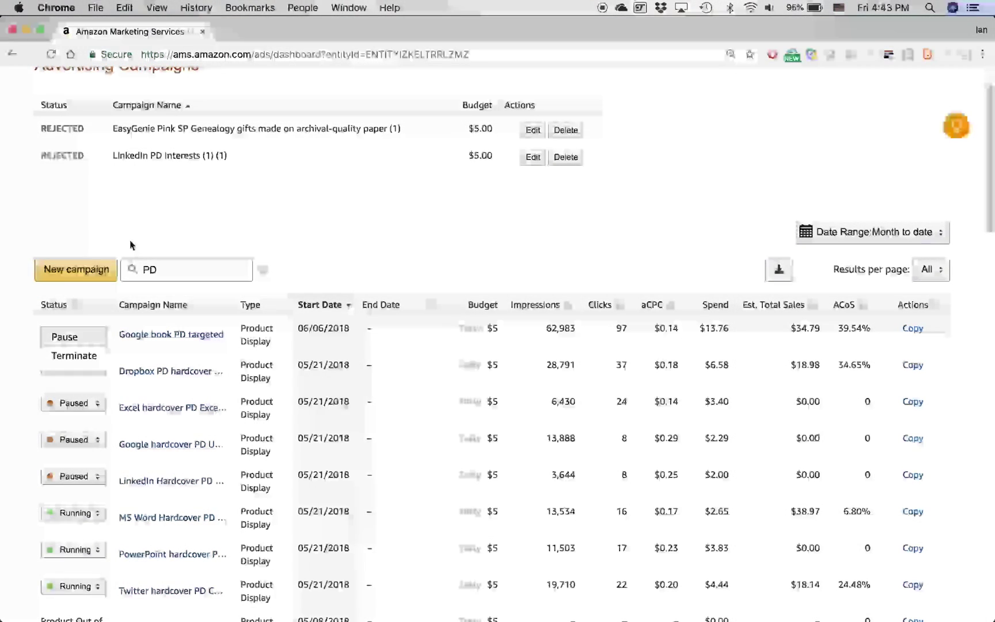
left_click(130, 245)
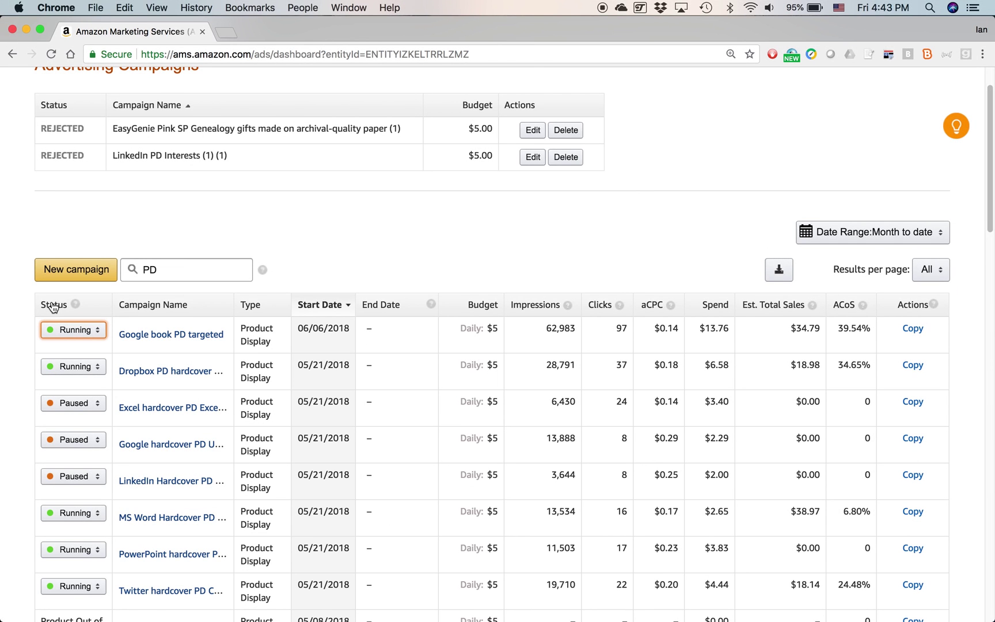
- Sort the PD table by the Status column so running and ineligible campaigns lead
left_click(54, 305)
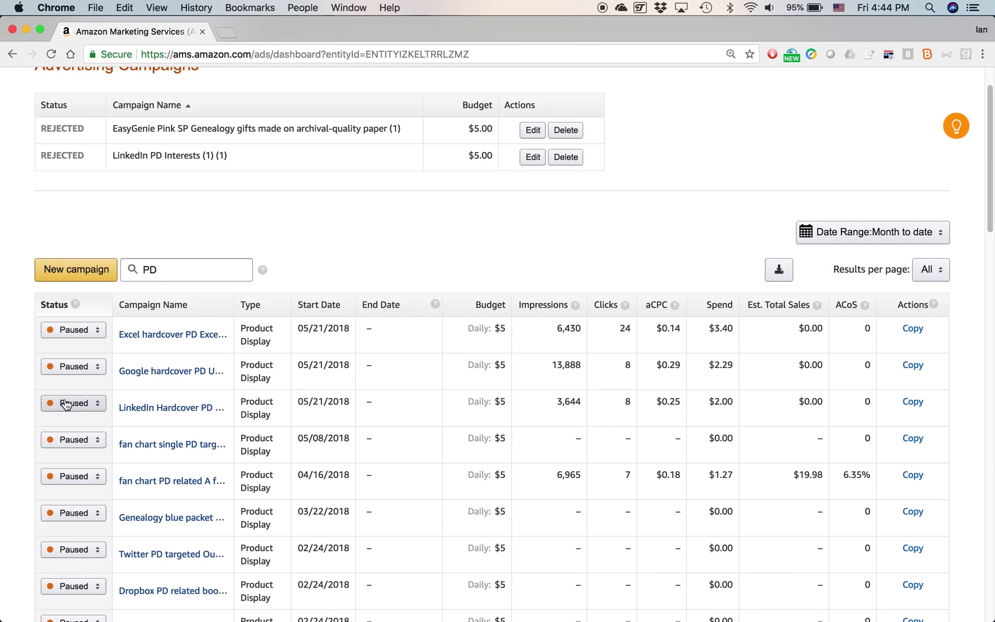
left_click(51, 305)
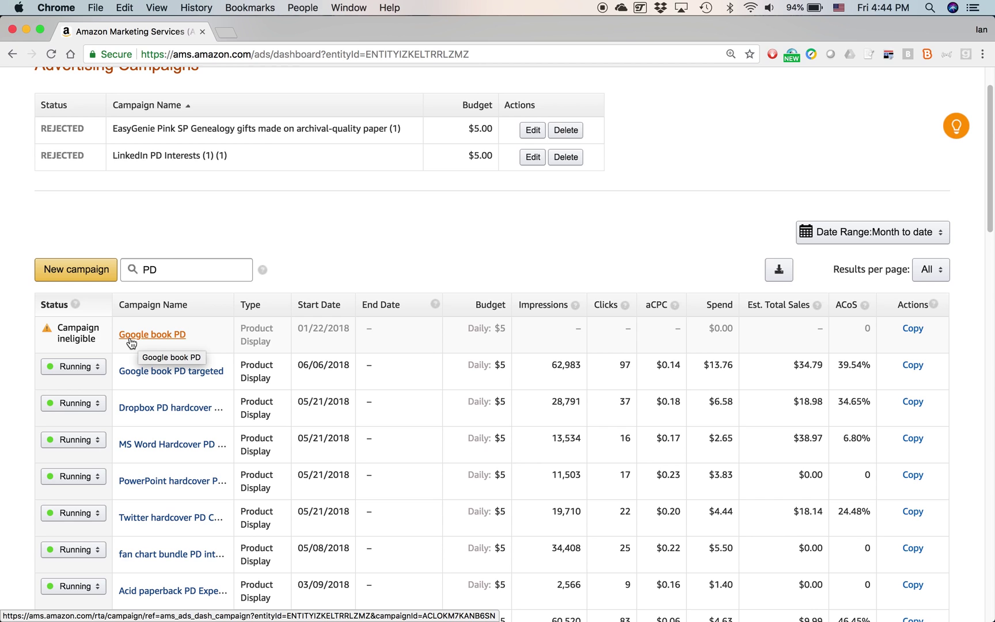
- Sort by Campaign Name A–Z, then Z–A so Word PD related products leads
left_click(194, 308)
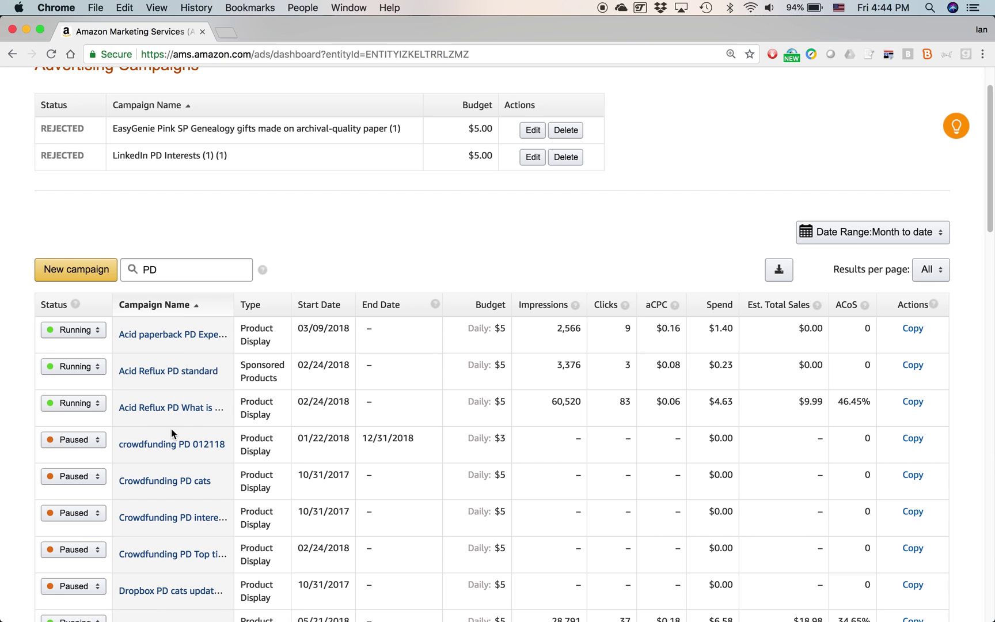
left_click(158, 308)
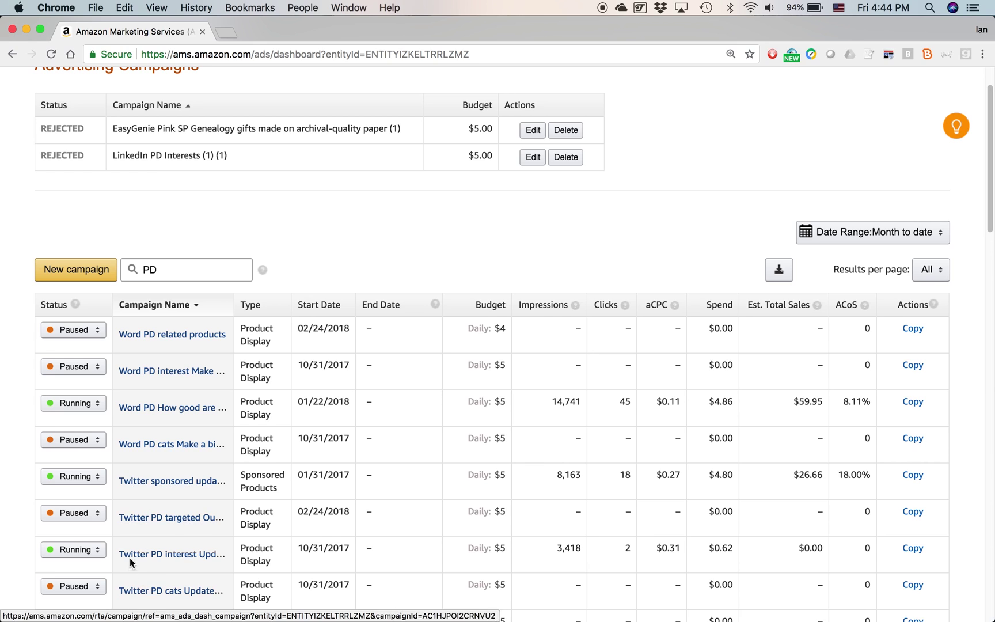
- Return the Campaign Name sort to ascending, putting Acid paperback PD first
left_click(146, 310)
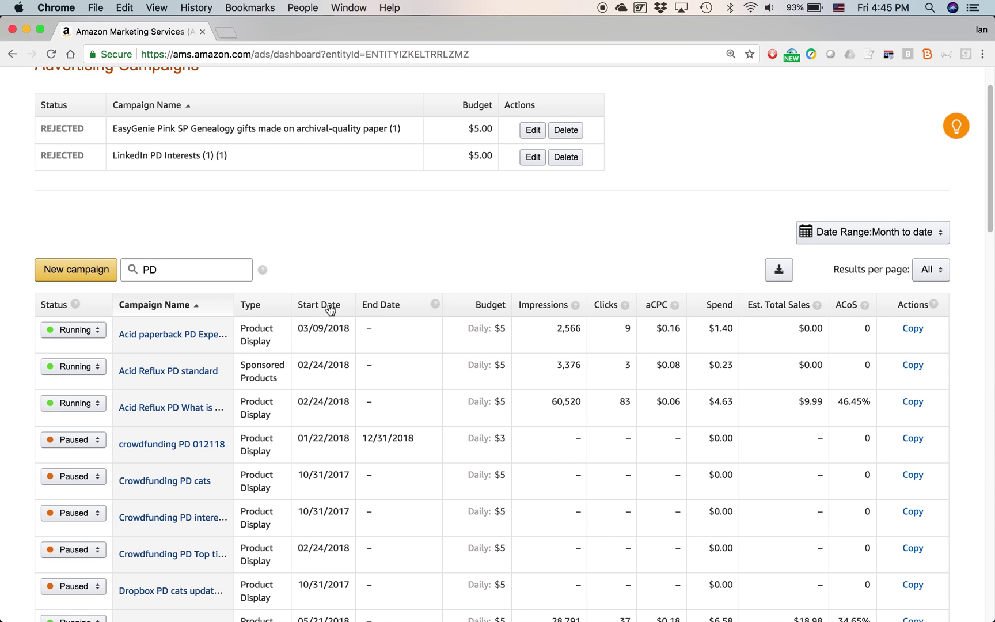
- Sort by Start Date descending so the 06/06/2018 Google book PD targeted campaign is on top
left_click(329, 309)
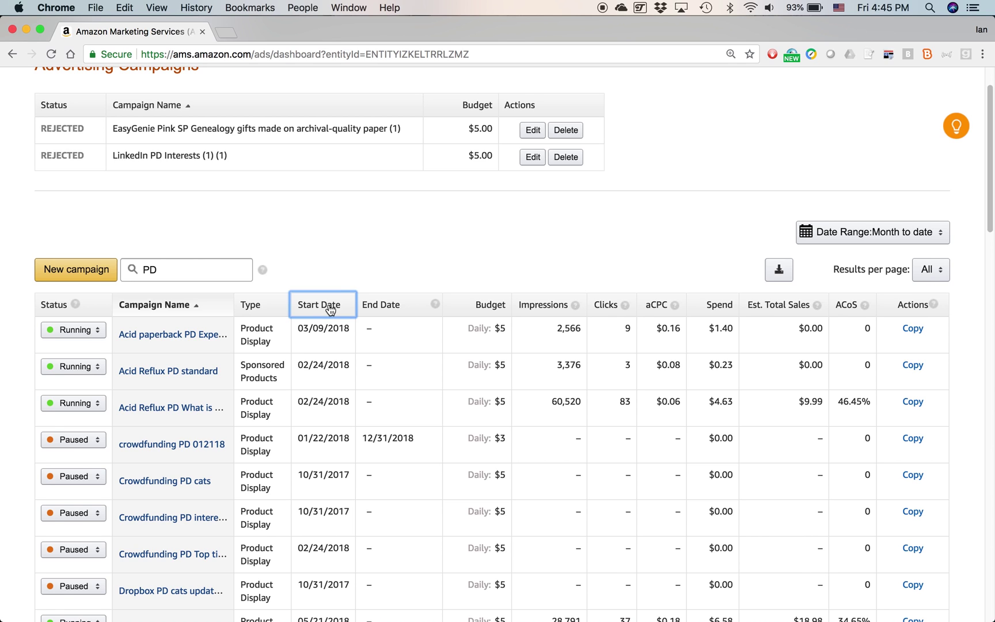
left_click(329, 310)
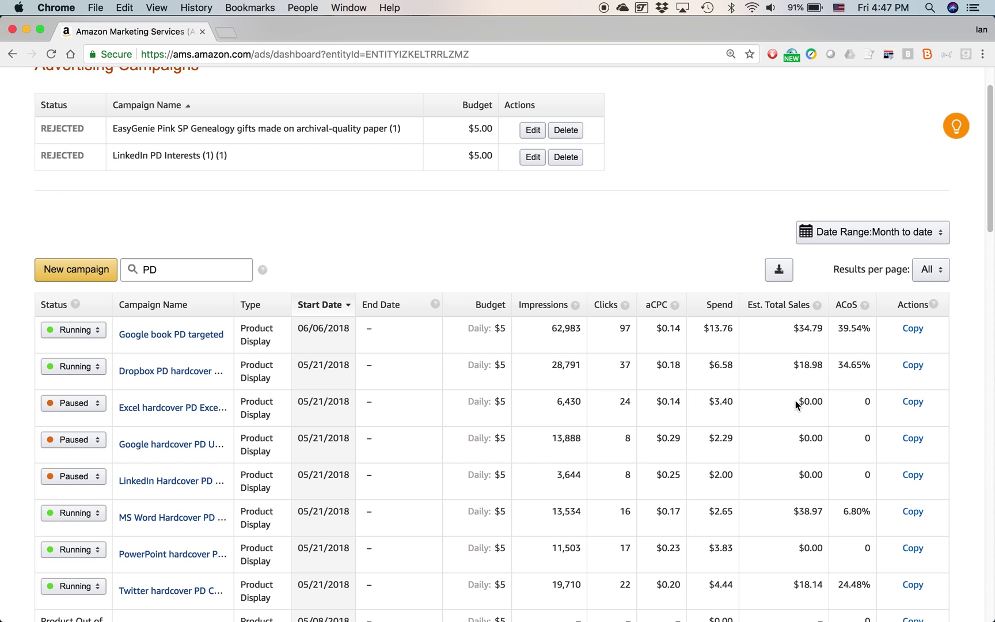
left_click_drag(795, 401, 821, 401)
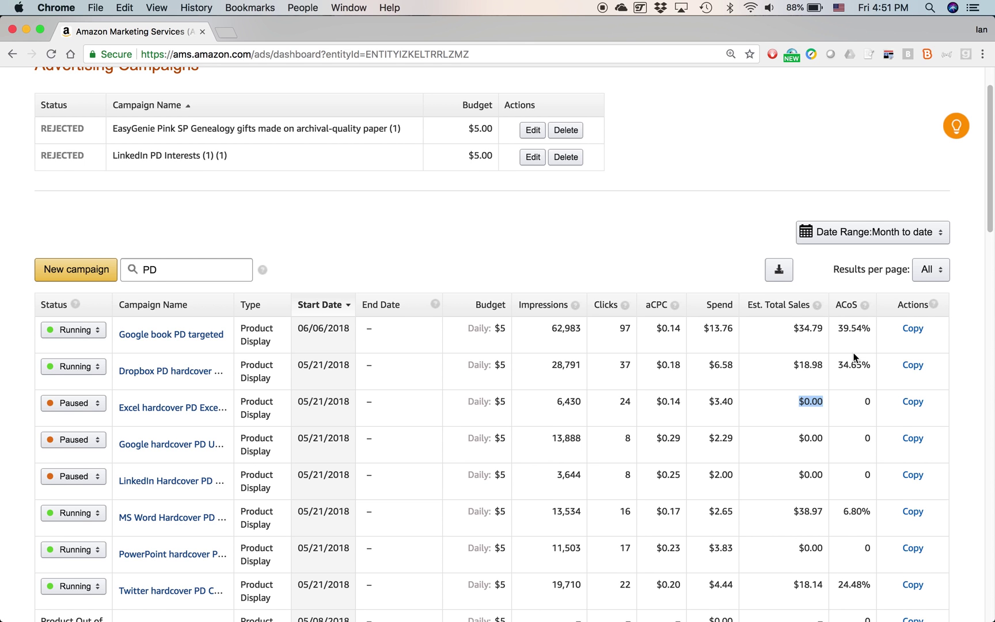
- Scroll down the PD campaigns table to the older campaigns from February 2018
scroll(853, 356, "down", 5)
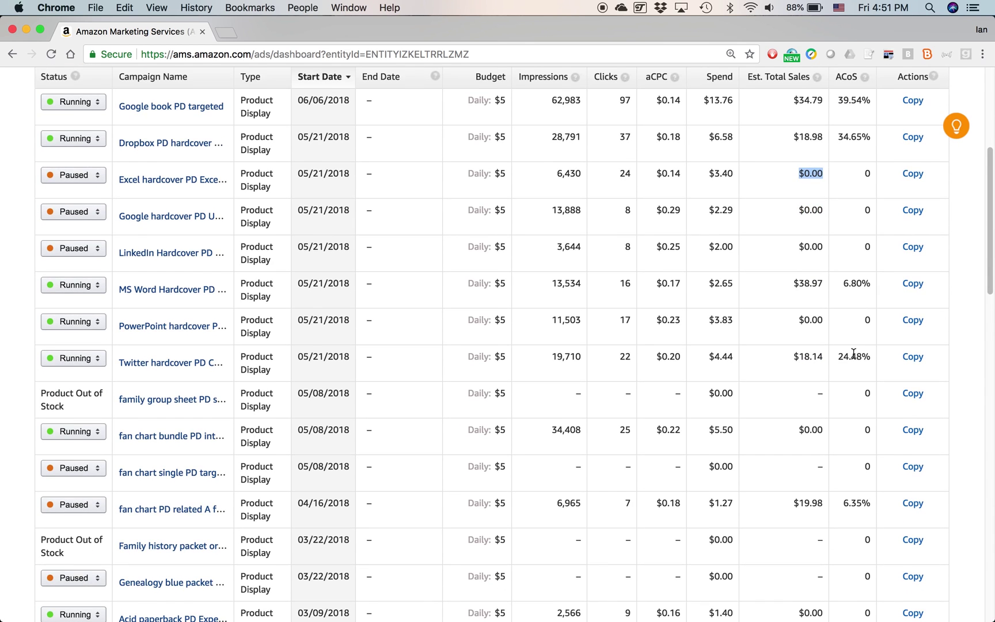
scroll(854, 353, "down", 1)
scroll(853, 358, "down", 2)
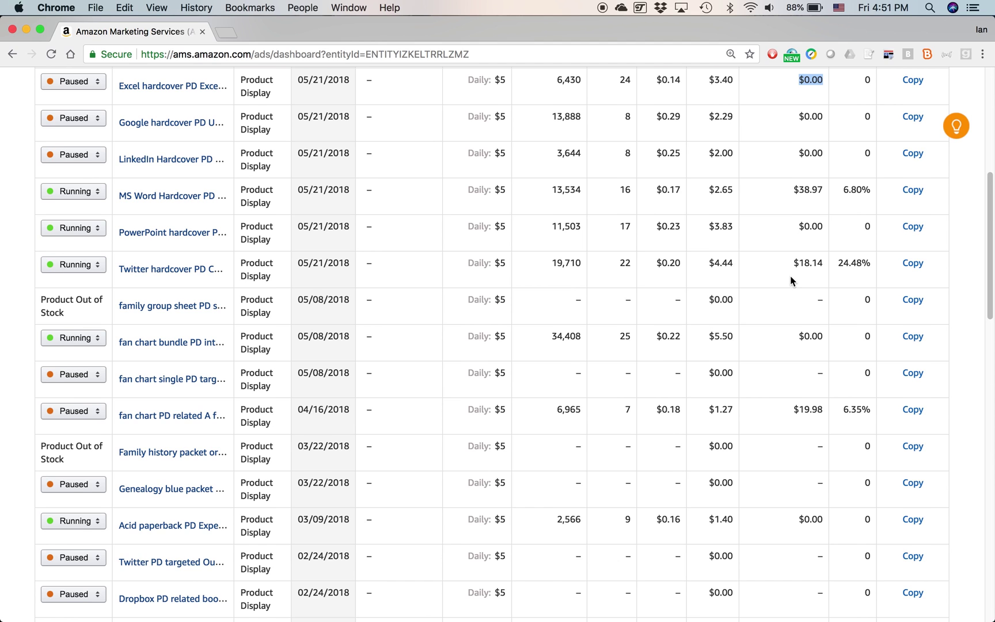
- Scroll up to the top of the month-to-date PD campaign table showing Dropbox PD hardcover
scroll(789, 276, "up", 7)
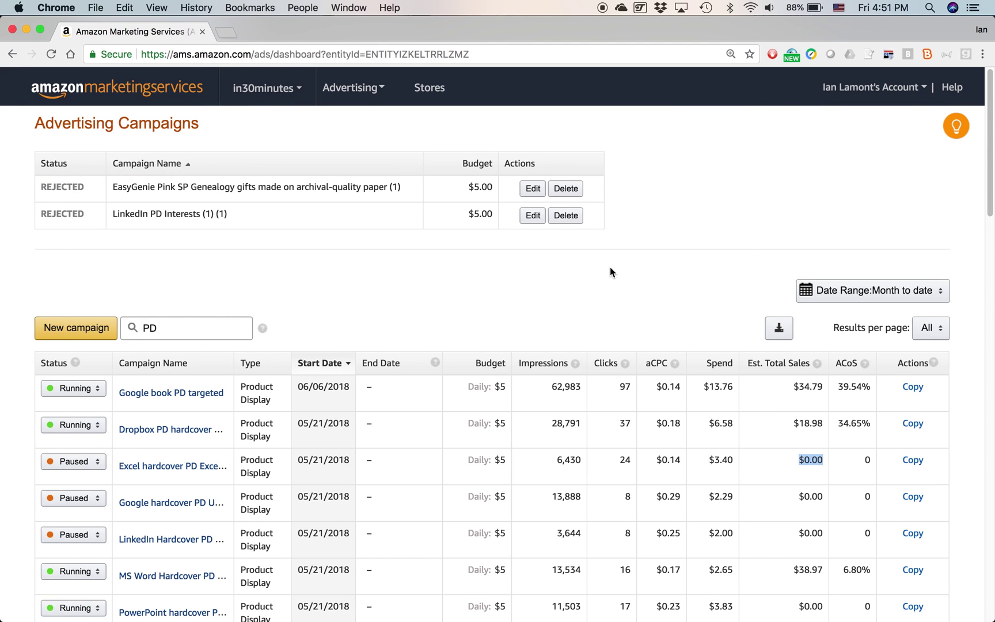